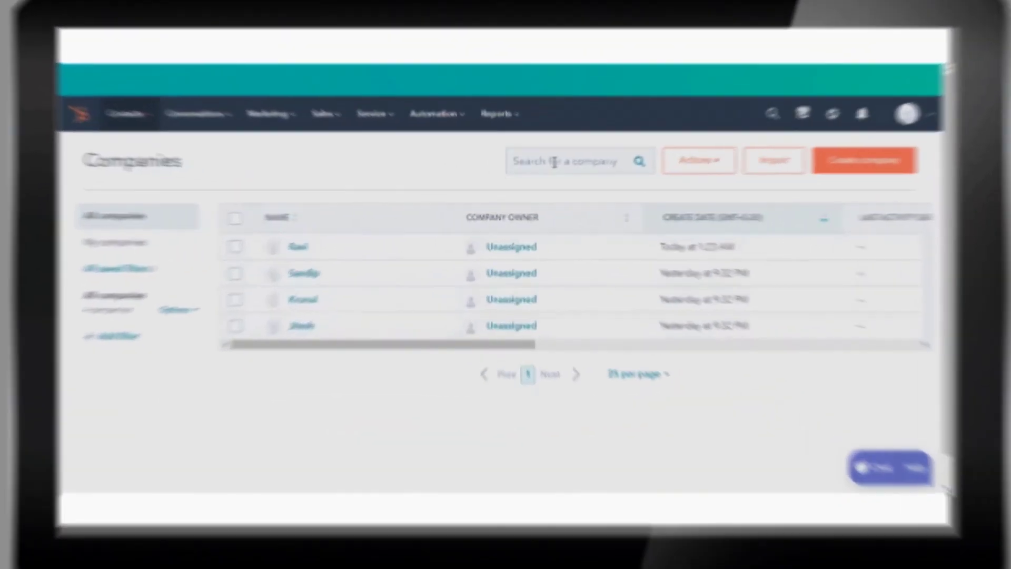
- Search HubSpot companies for 'google', note the 'No companies match' message, then clear the search
click(538, 180)
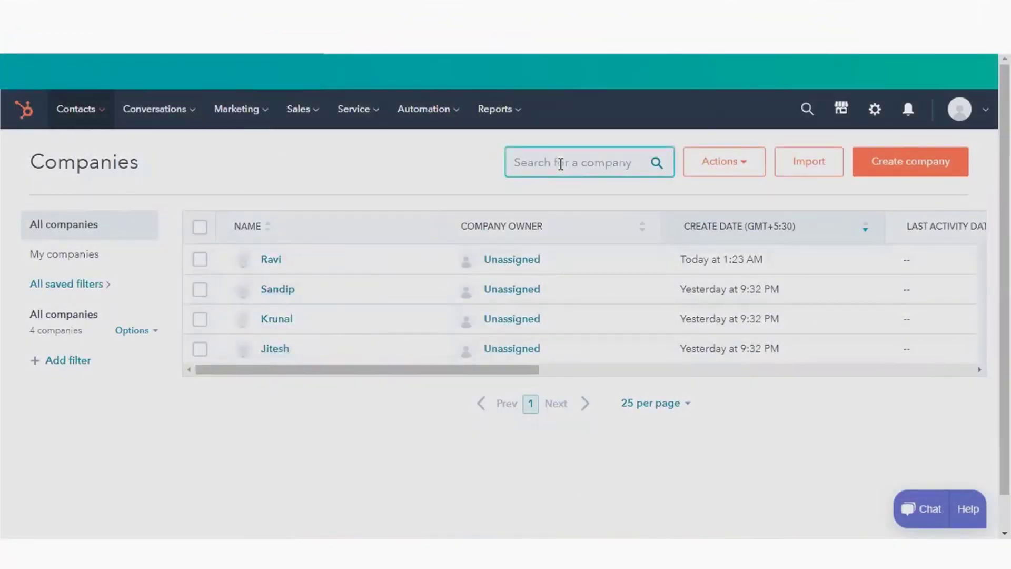
text(google)
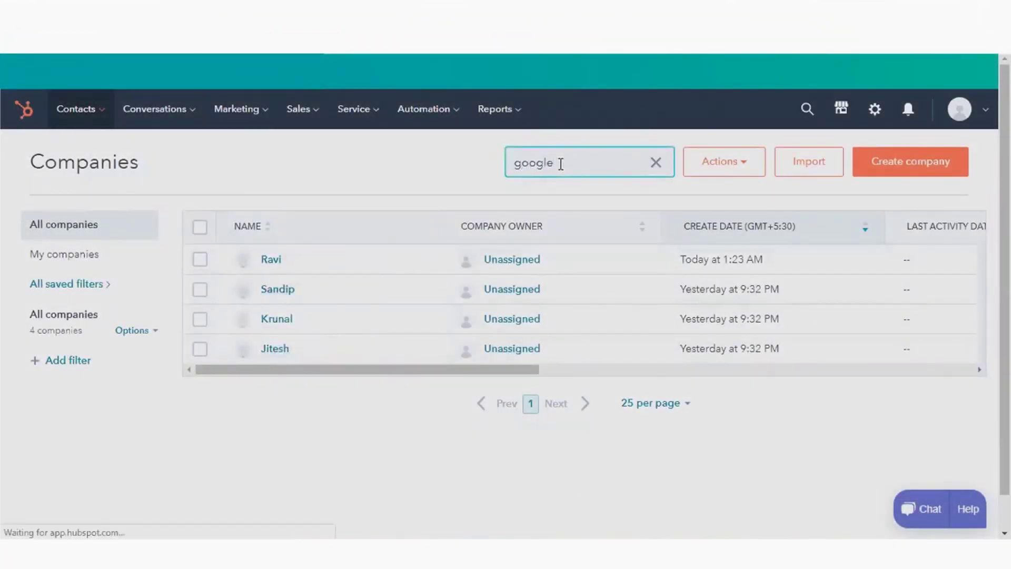
drag(329, 237, 637, 241)
click(639, 243)
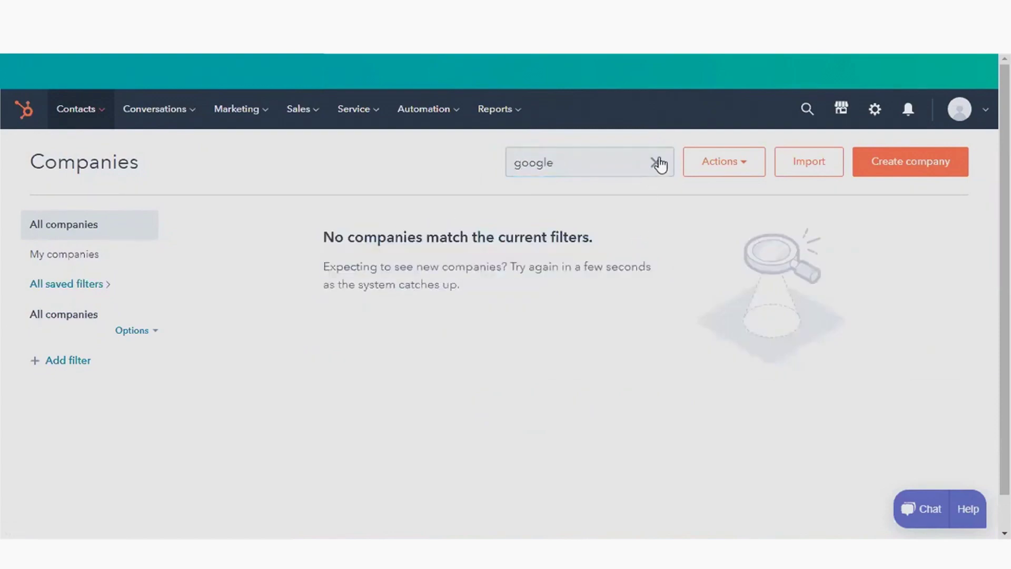
click(657, 163)
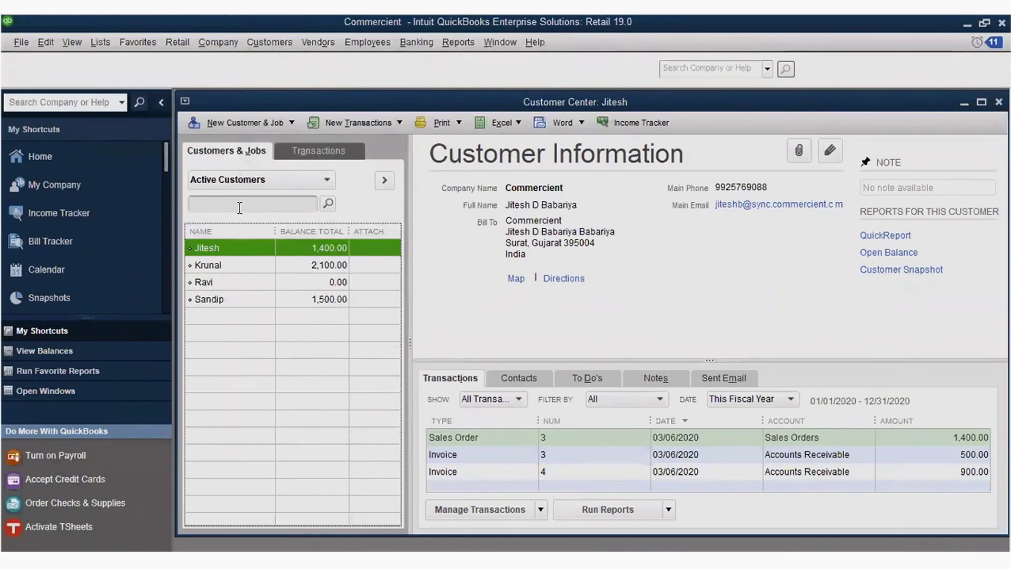
- Search the QuickBooks Customer Center for 'google' and dismiss the Empty List message
click(240, 205)
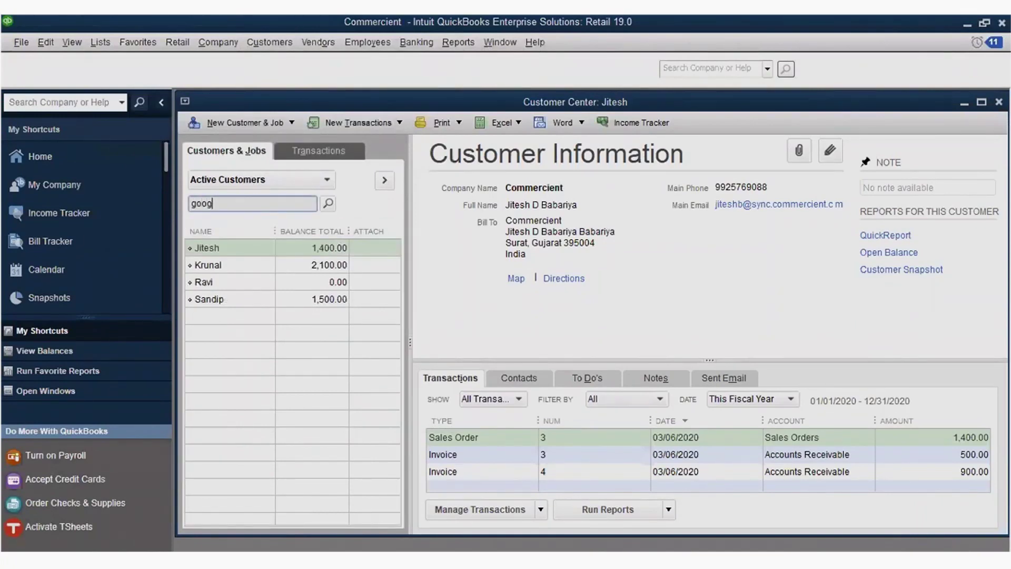
text(google)
click(324, 205)
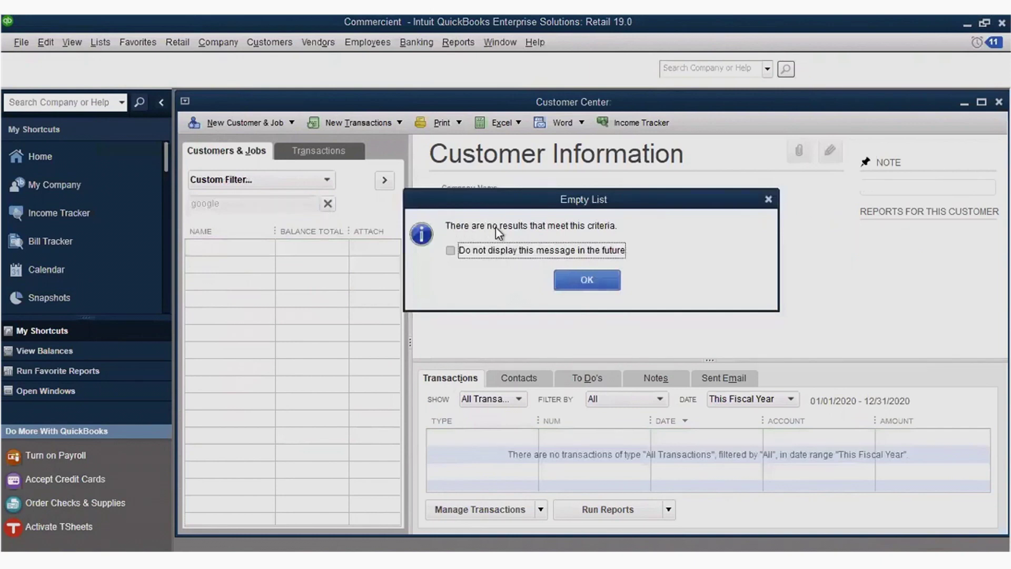
click(588, 280)
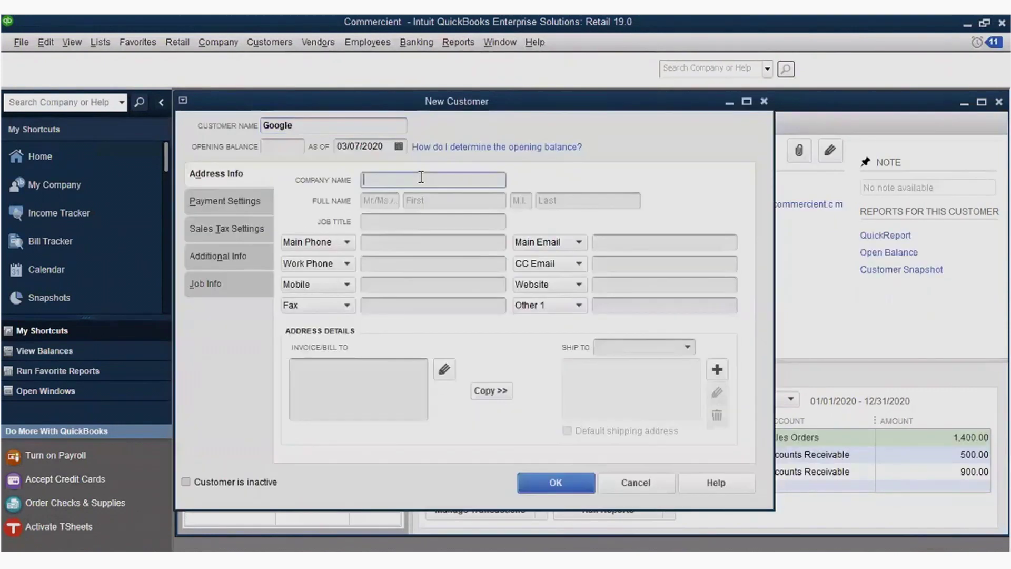
- Enter company name Google, job title Information Technology, and the contact's main e-mail address
text(Google)
click(399, 227)
text(Information Technology)
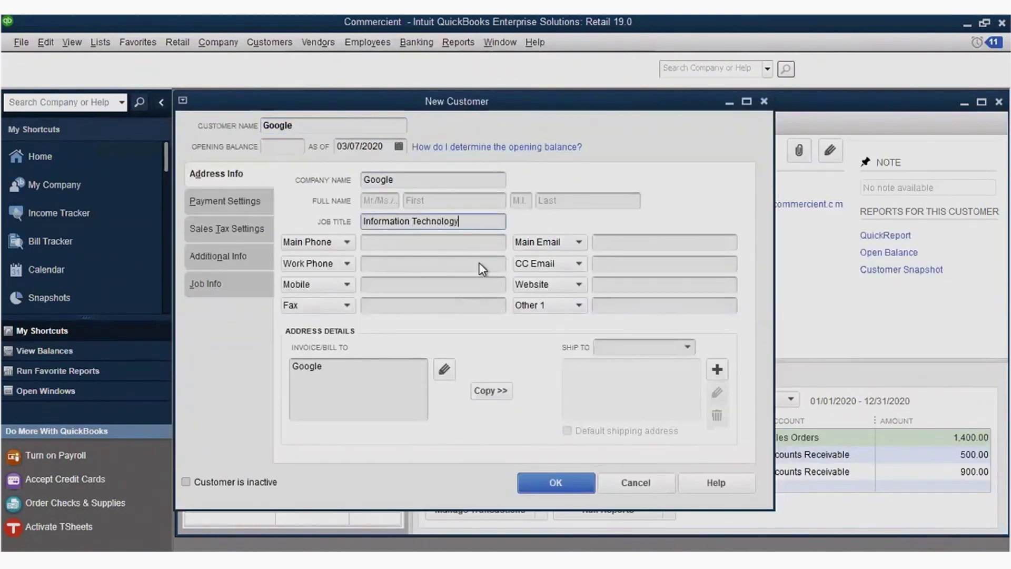
click(462, 243)
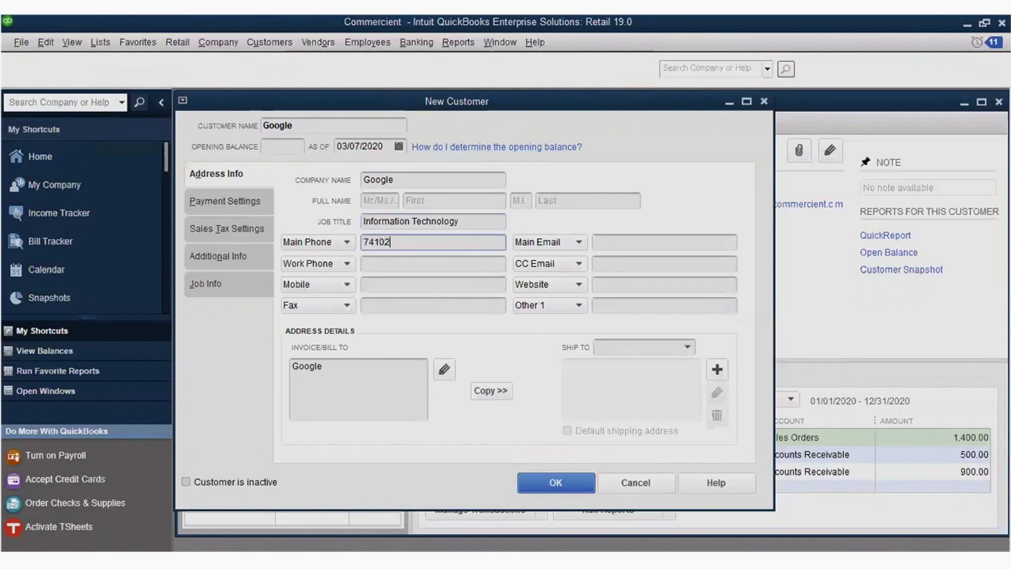
click(643, 241)
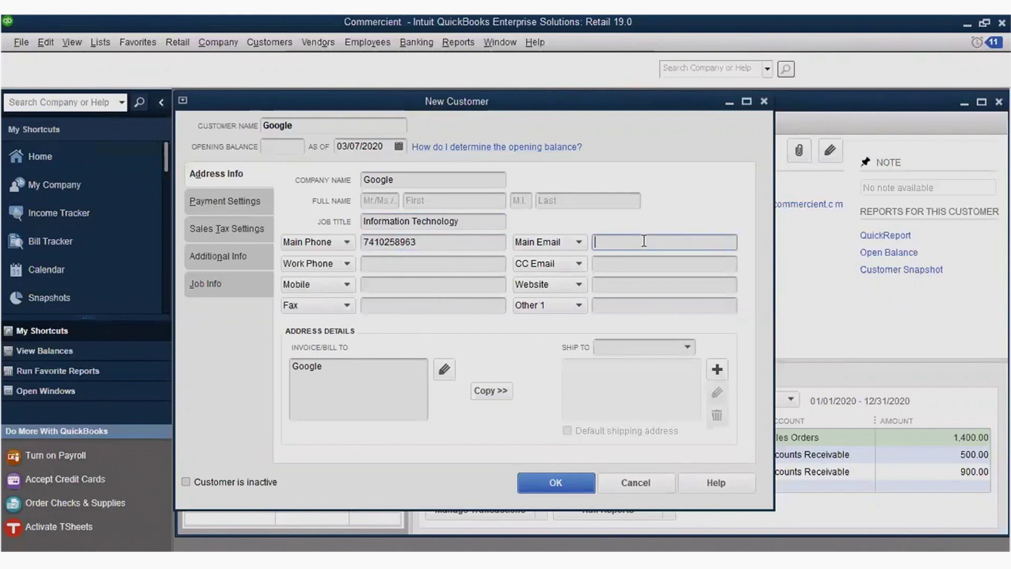
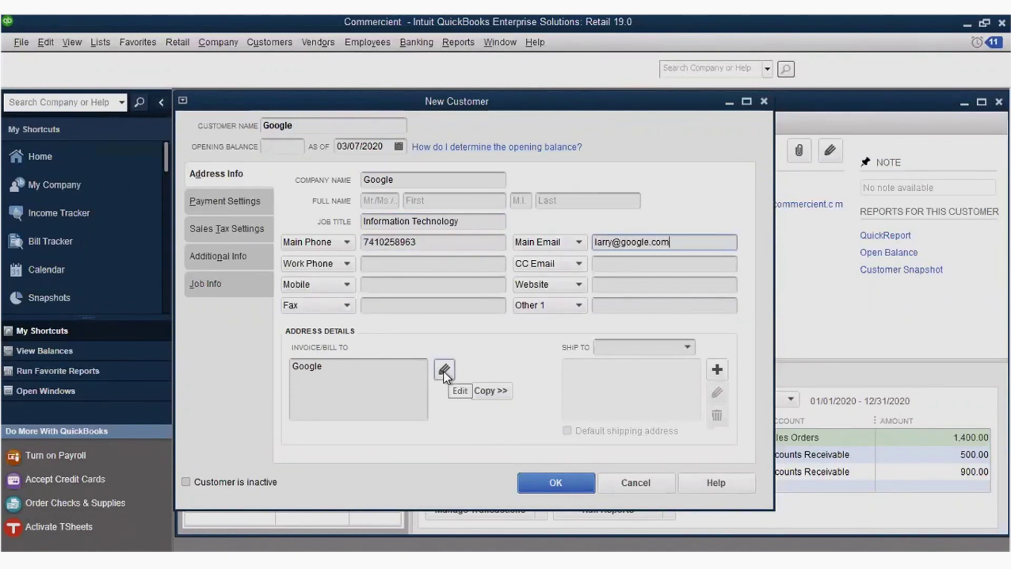
- Copy the full address from Notepad and paste it into the bill-to address
click(444, 370)
key(alt+Tab)
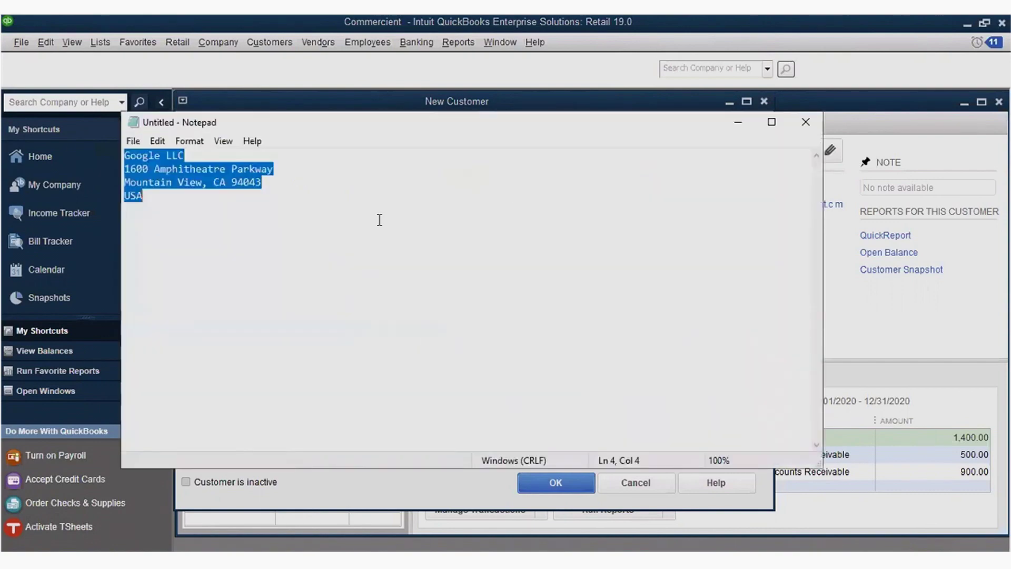
key(ctrl+c)
key(alt+Tab)
key(ctrl+v)
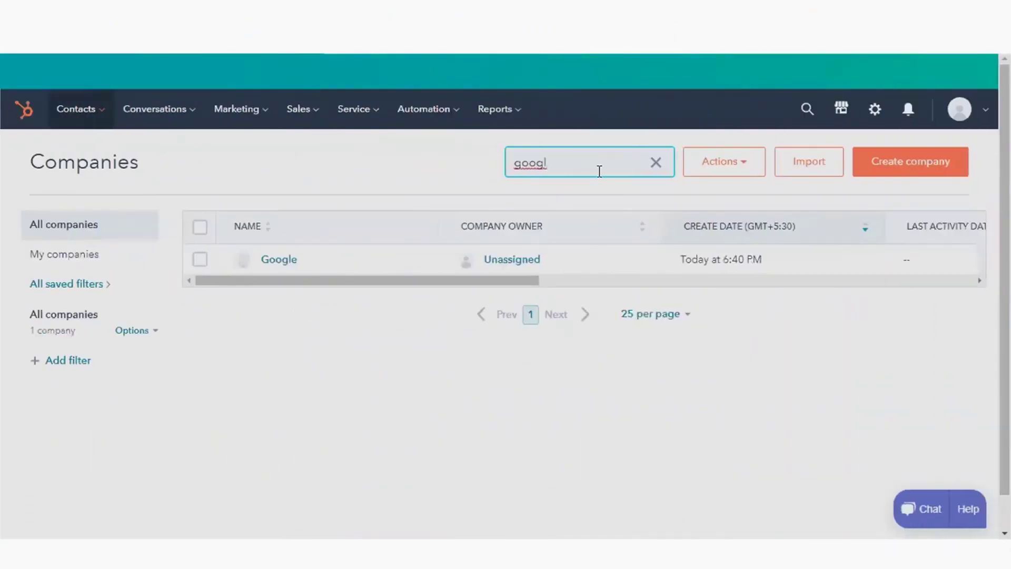
- Open the Google company record, select its ERP Code value, and scroll through its address details
click(289, 261)
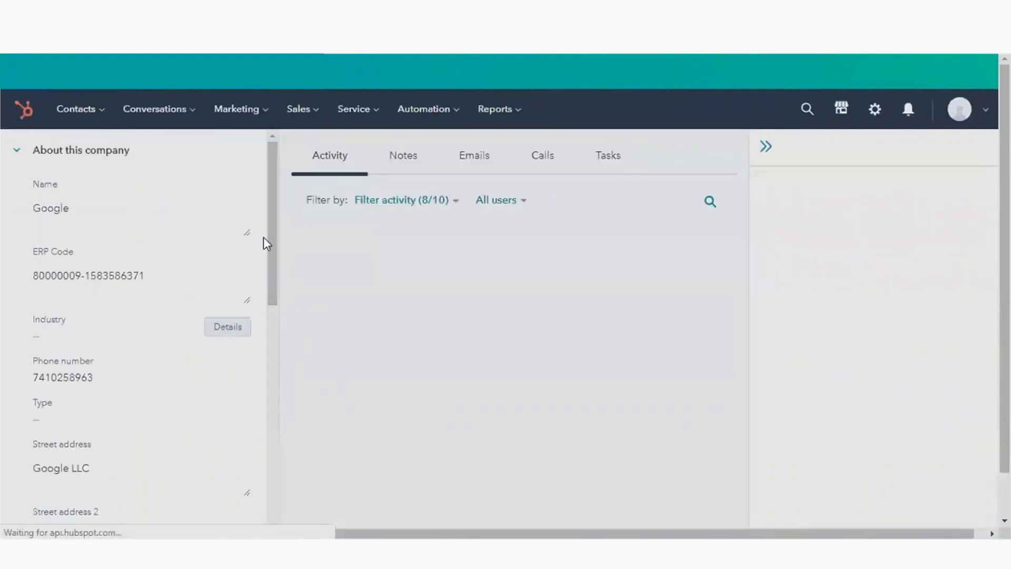
drag(268, 175, 263, 249)
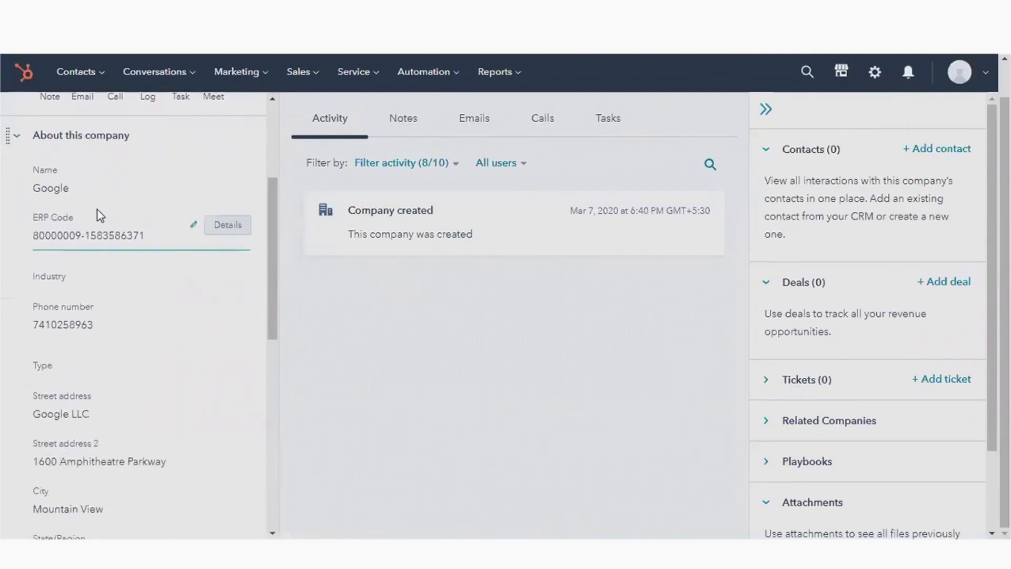
click(132, 235)
drag(146, 235, 16, 246)
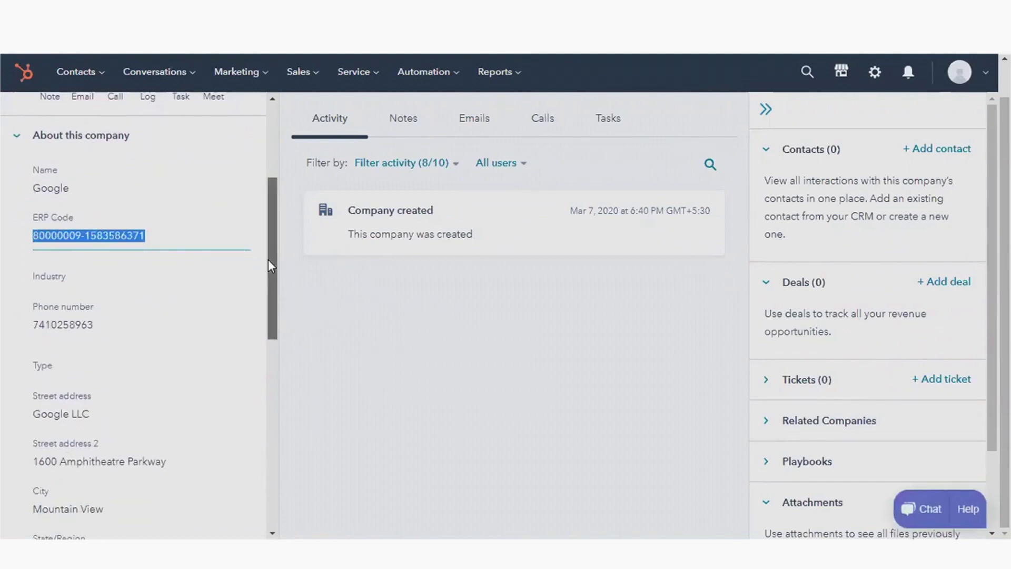
drag(268, 259, 262, 330)
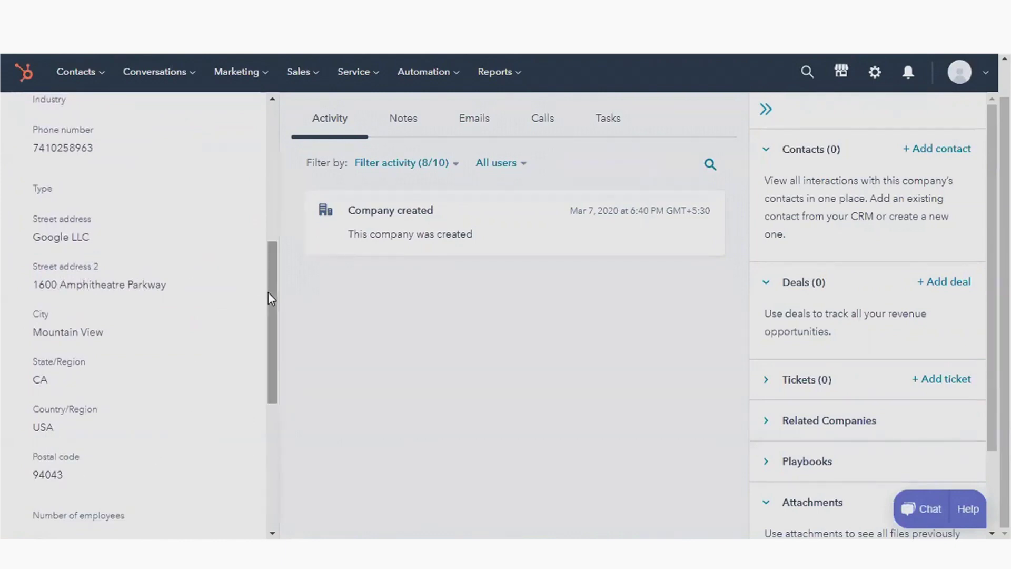
drag(271, 293, 262, 374)
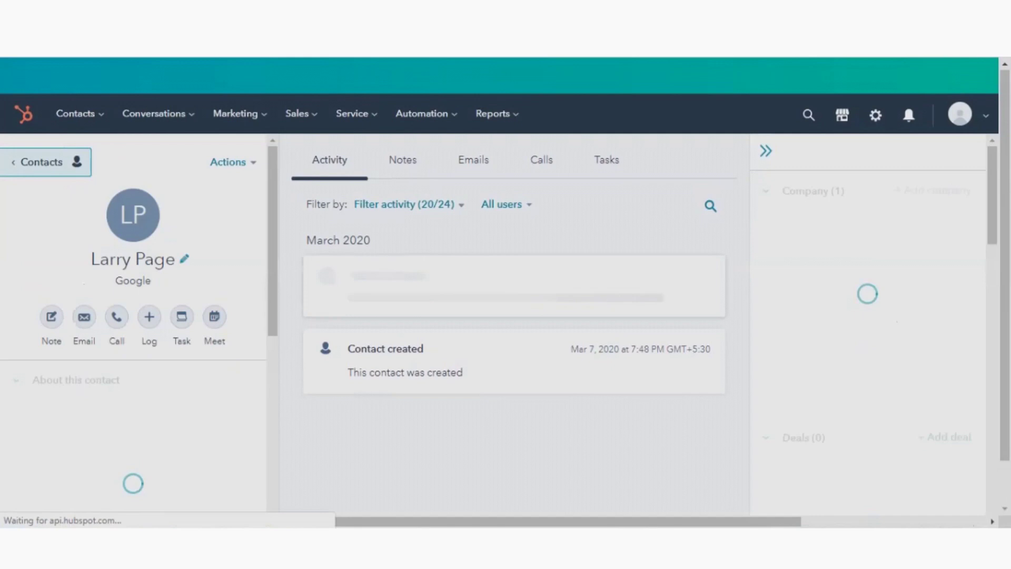
- Scroll down the Google contact's sidebar and choose View all properties
scroll(505, 285, down, 1)
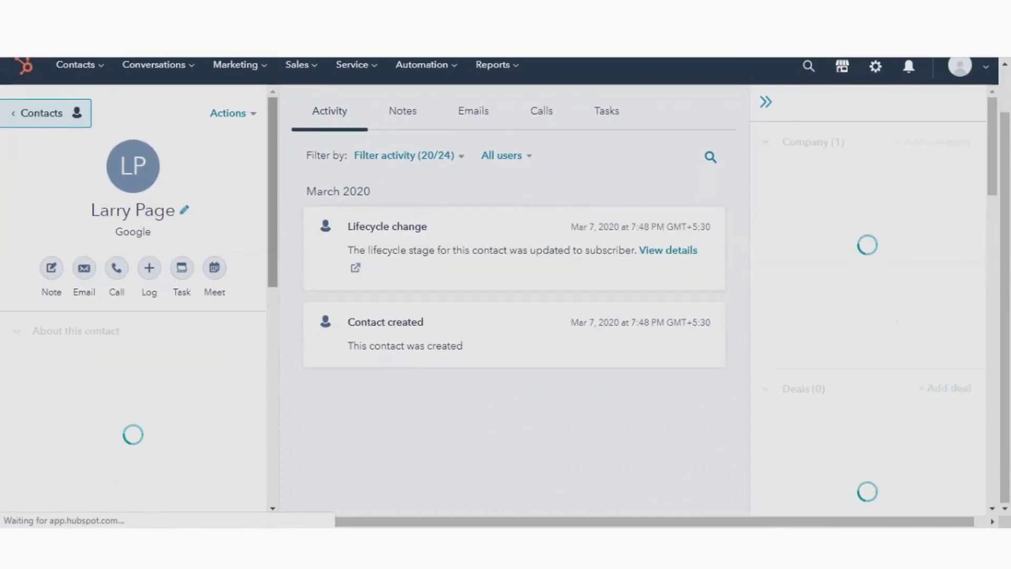
scroll(133, 298, down, 3)
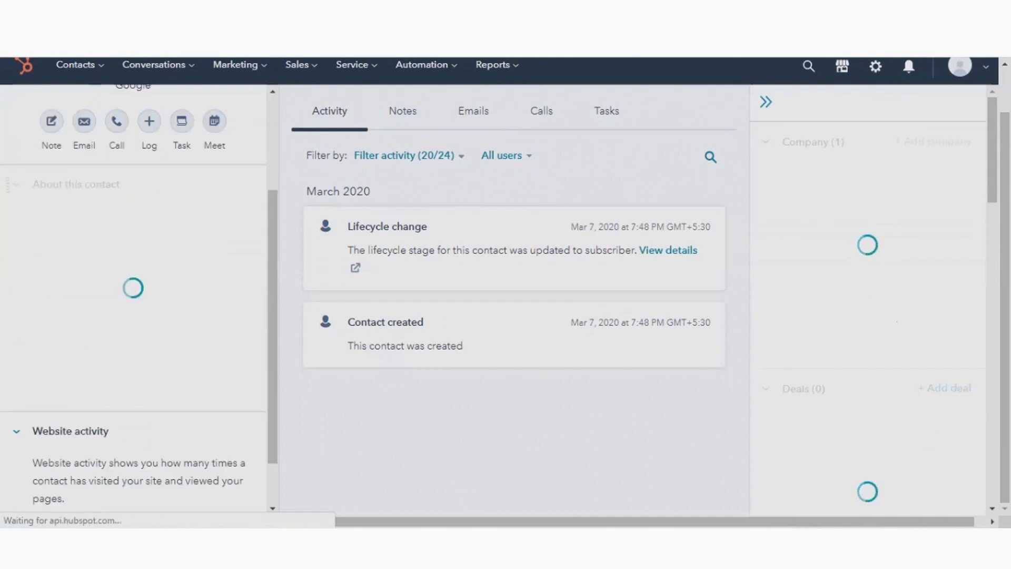
scroll(133, 297, down, 3)
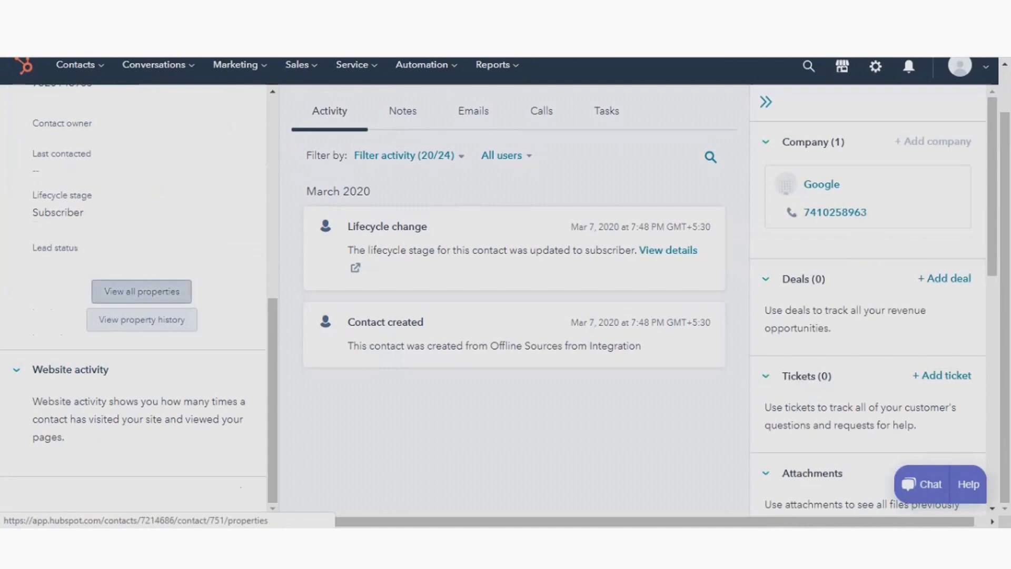
click(141, 292)
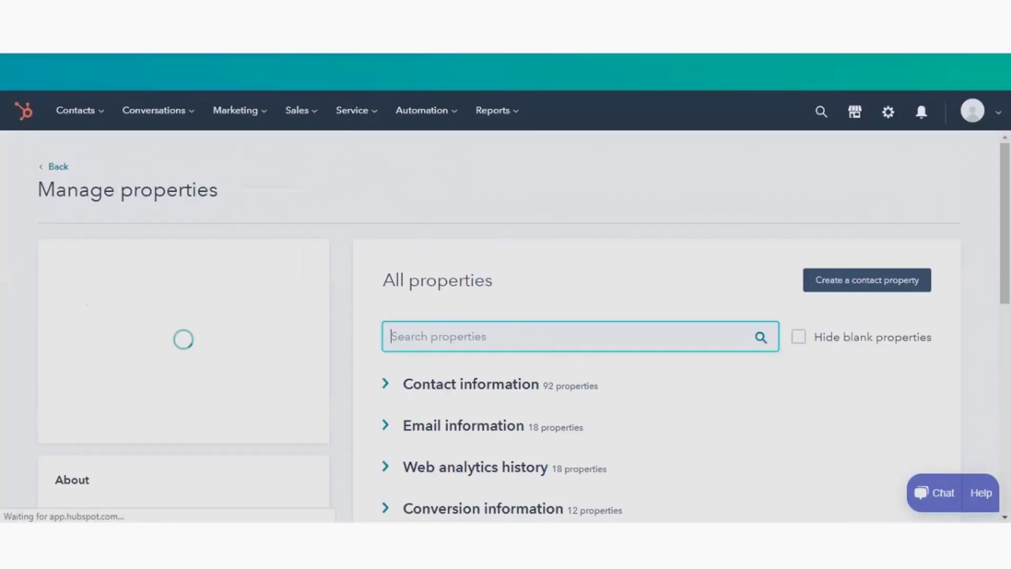
- Change the Google contact's Commercient Import property to Yes and save
scroll(579, 309, down, 7)
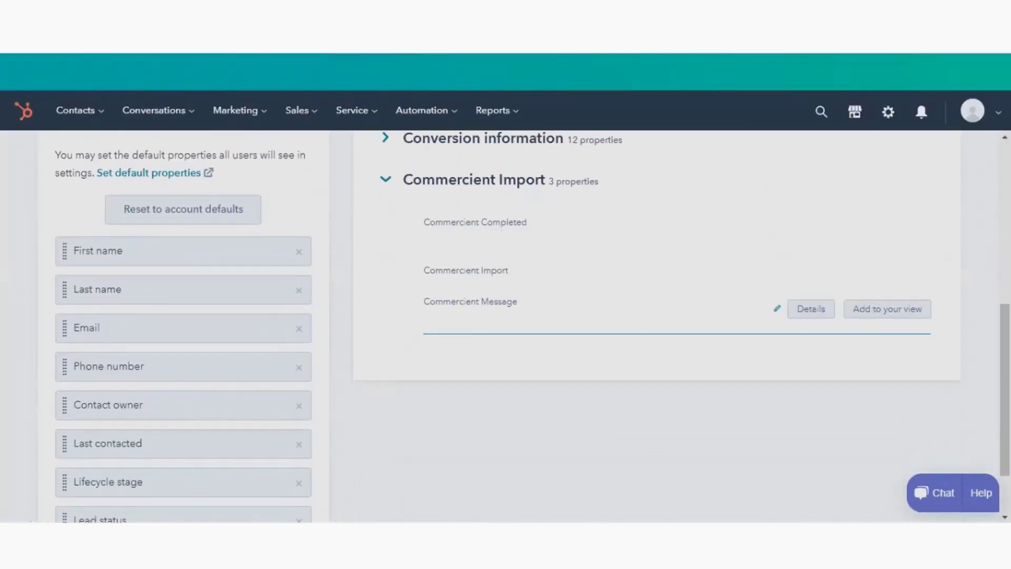
click(436, 276)
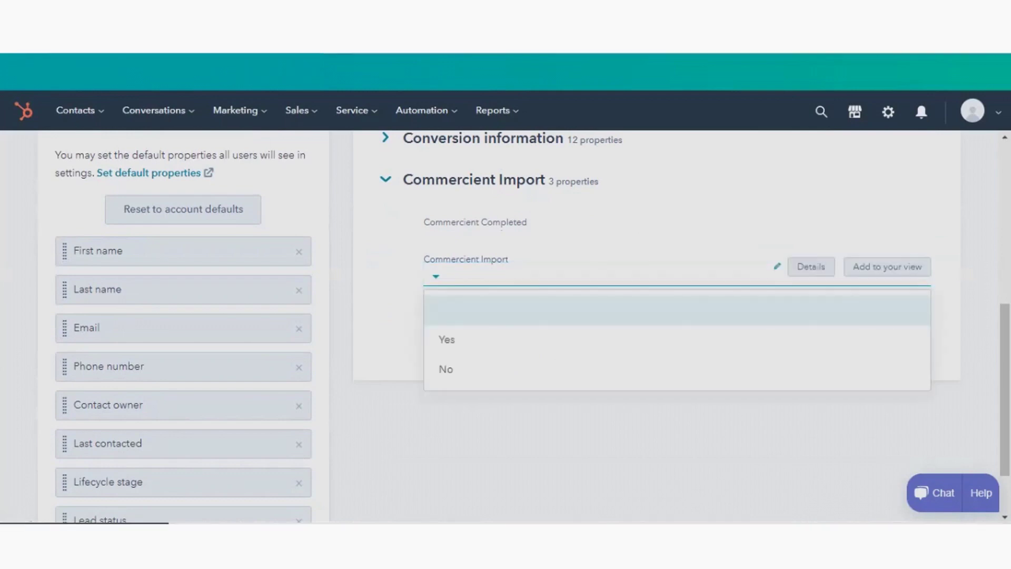
click(446, 339)
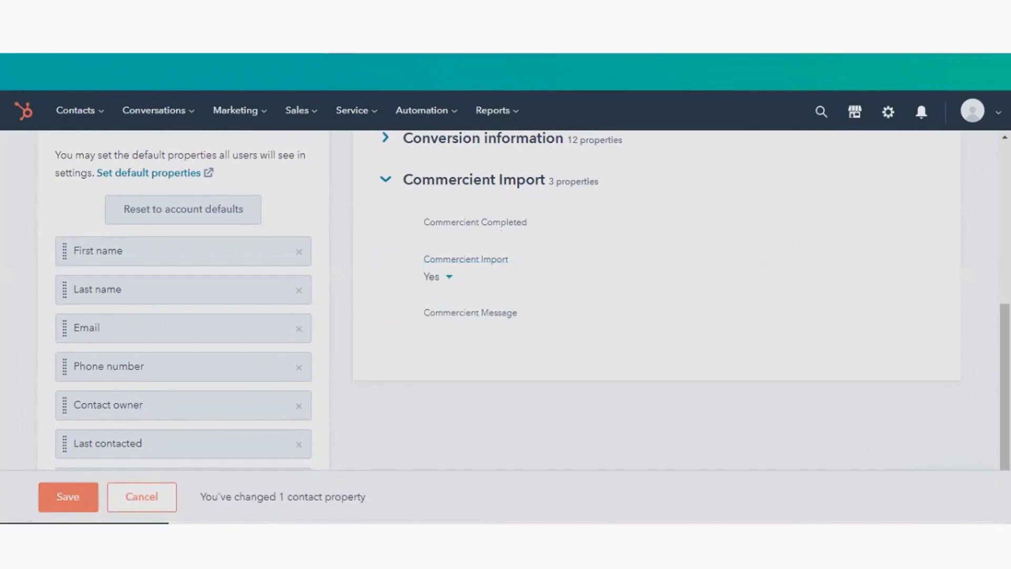
click(68, 497)
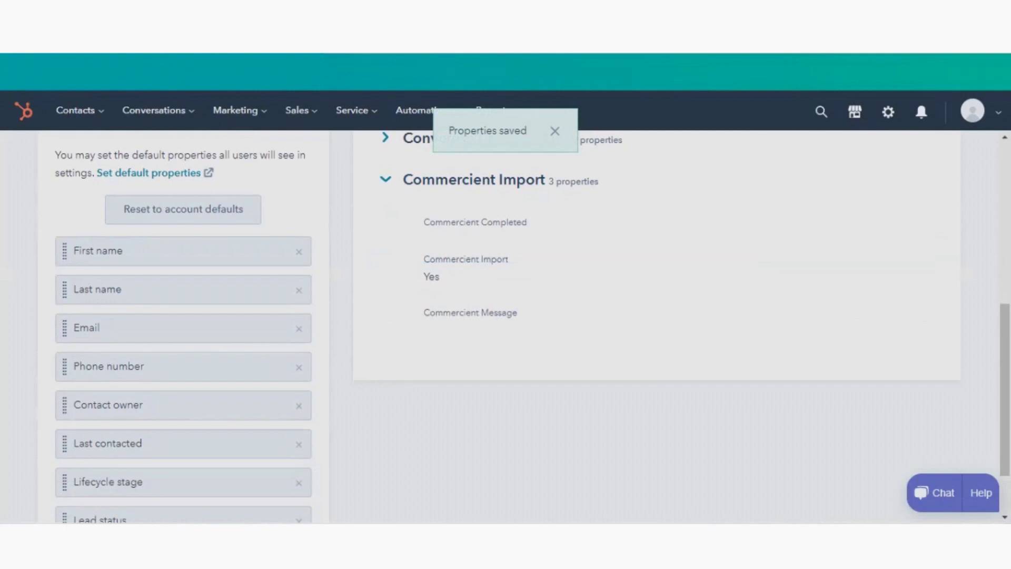
- Verify Commercient Completed is True, then expand Contact information and scroll to the SO-14 deal
scroll(656, 264, down, 2)
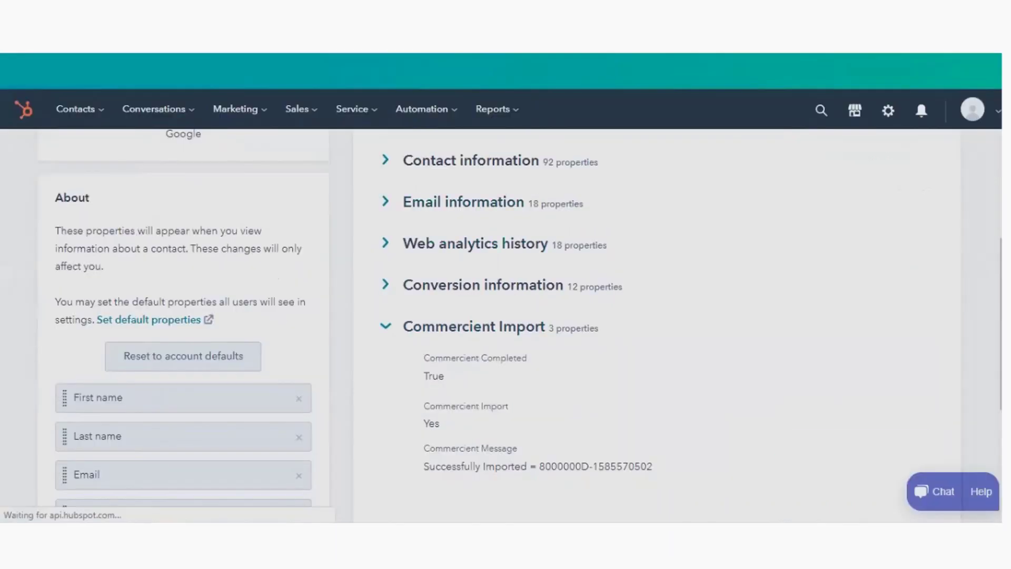
click(471, 160)
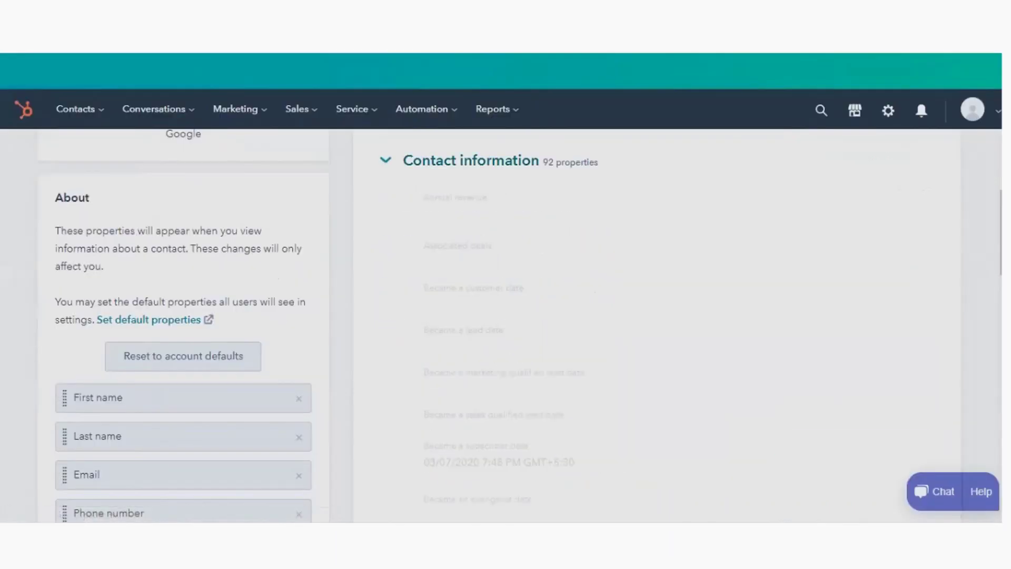
scroll(684, 341, down, 5)
scroll(684, 341, down, 8)
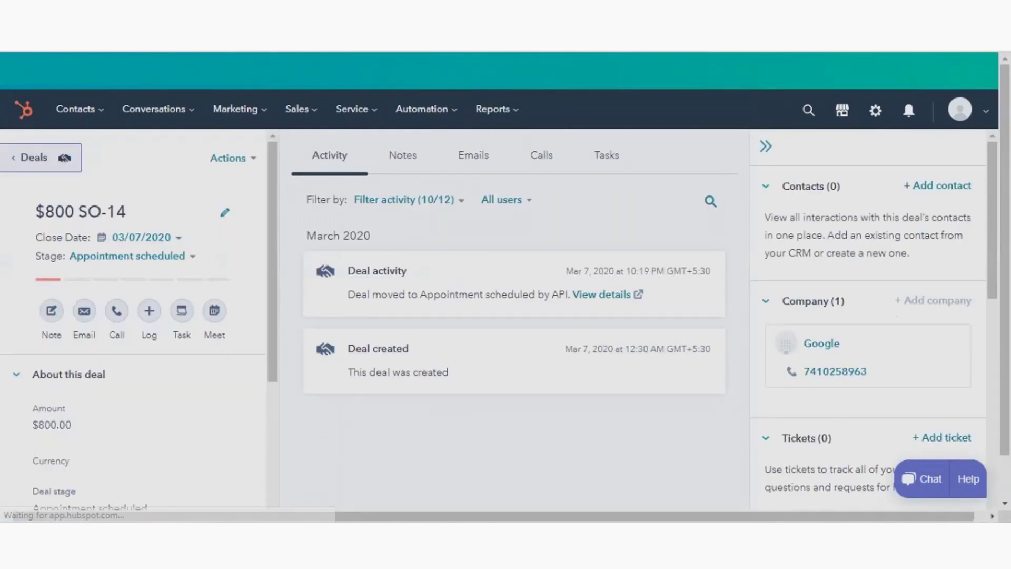
scroll(131, 316, down, 5)
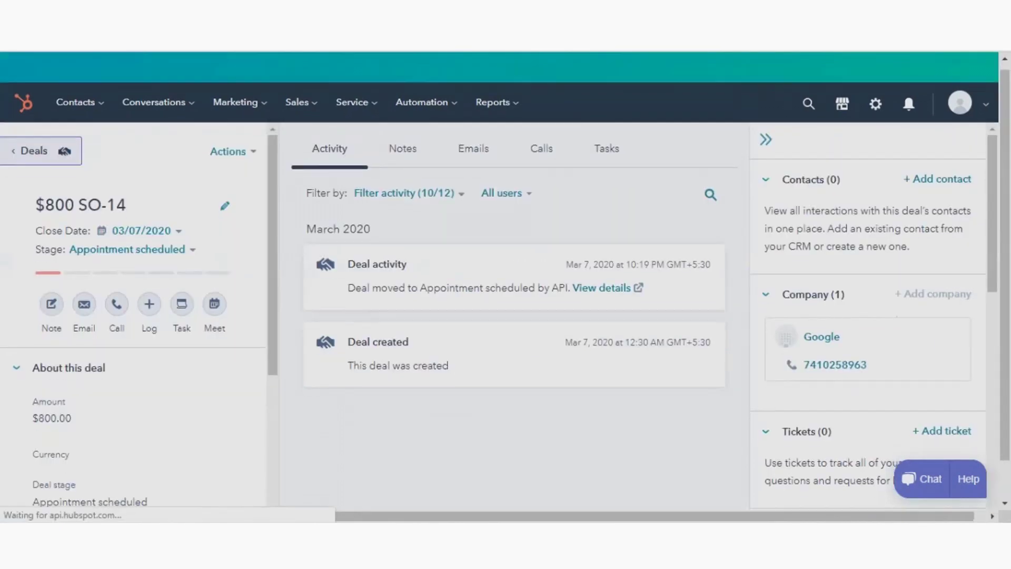
- Open the full property list of the SO-14 deal
scroll(132, 316, down, 2)
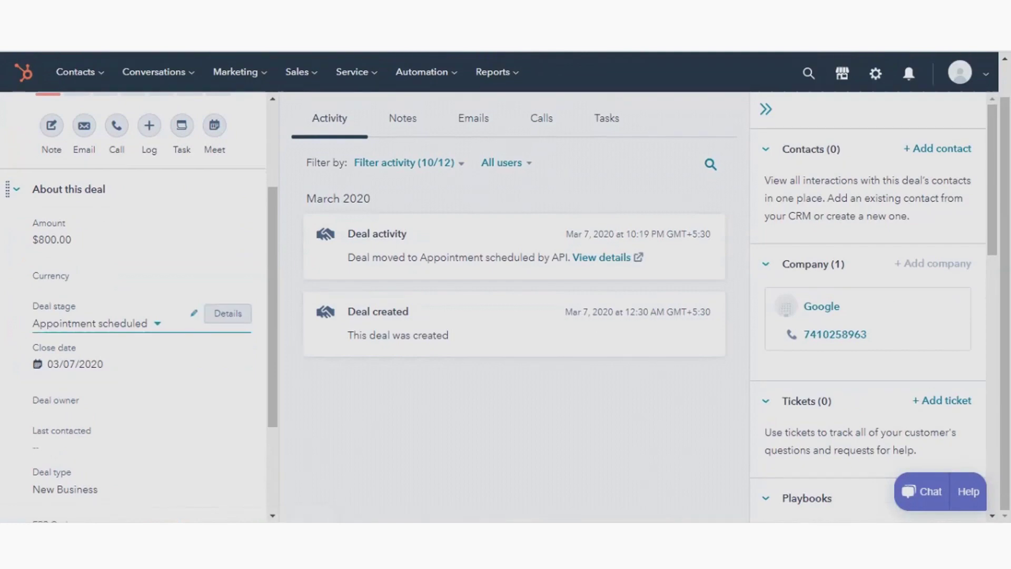
scroll(132, 316, up, 3)
scroll(132, 316, down, 6)
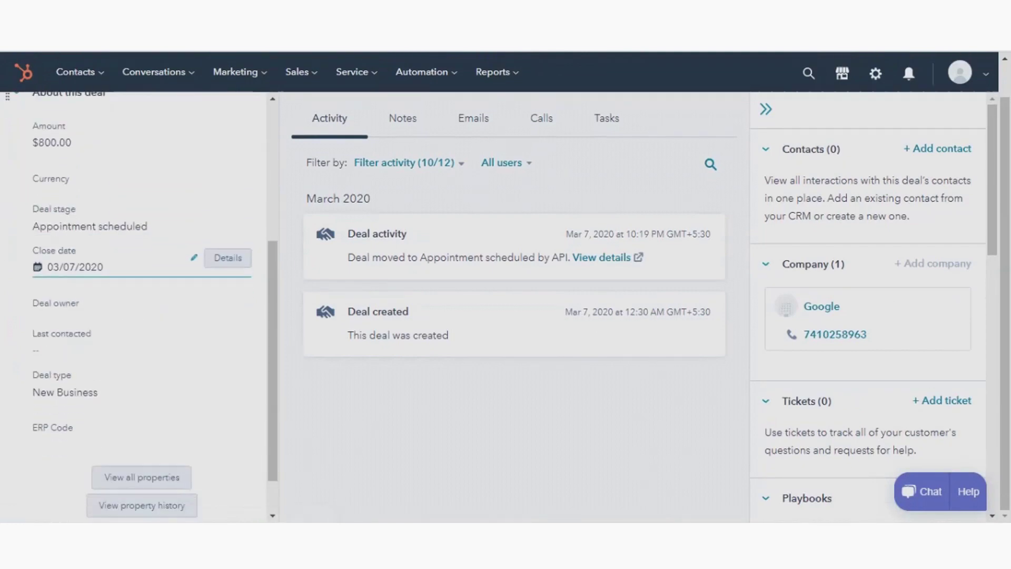
scroll(131, 326, down, 2)
click(141, 425)
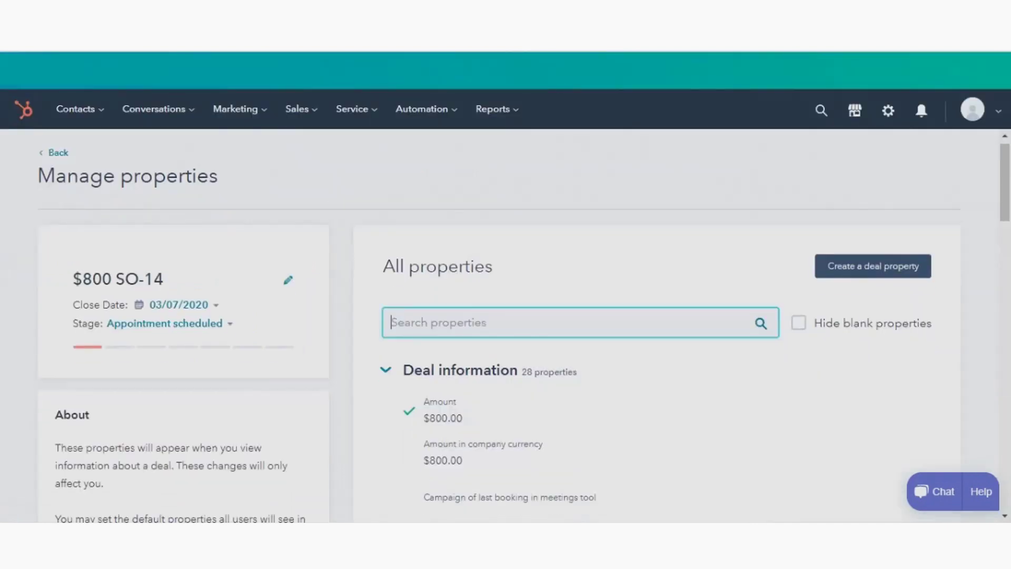
- Set the deal's Commercient Import to Yes and save the change
scroll(506, 327, down, 5)
scroll(506, 324, down, 7)
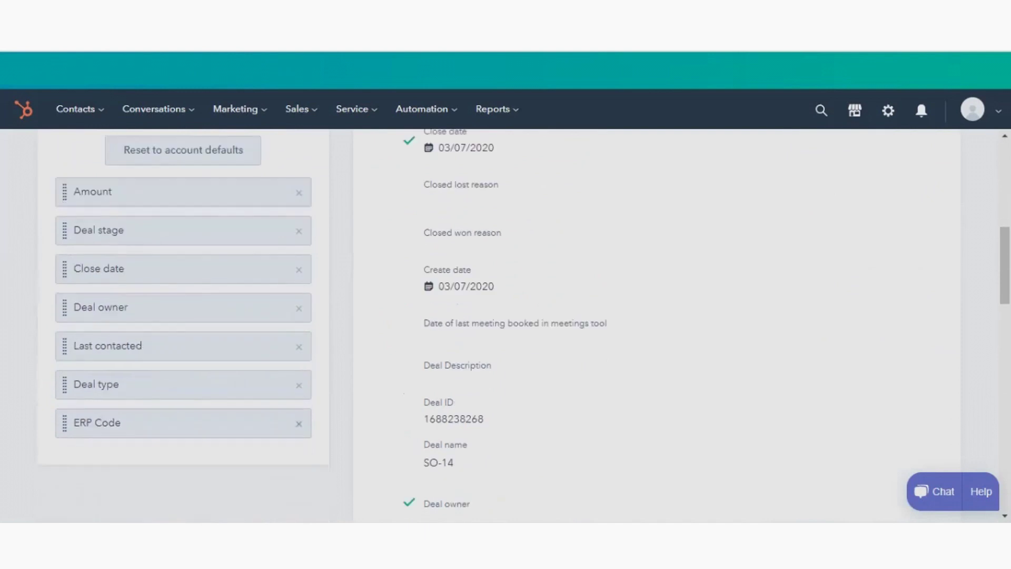
scroll(505, 324, down, 3)
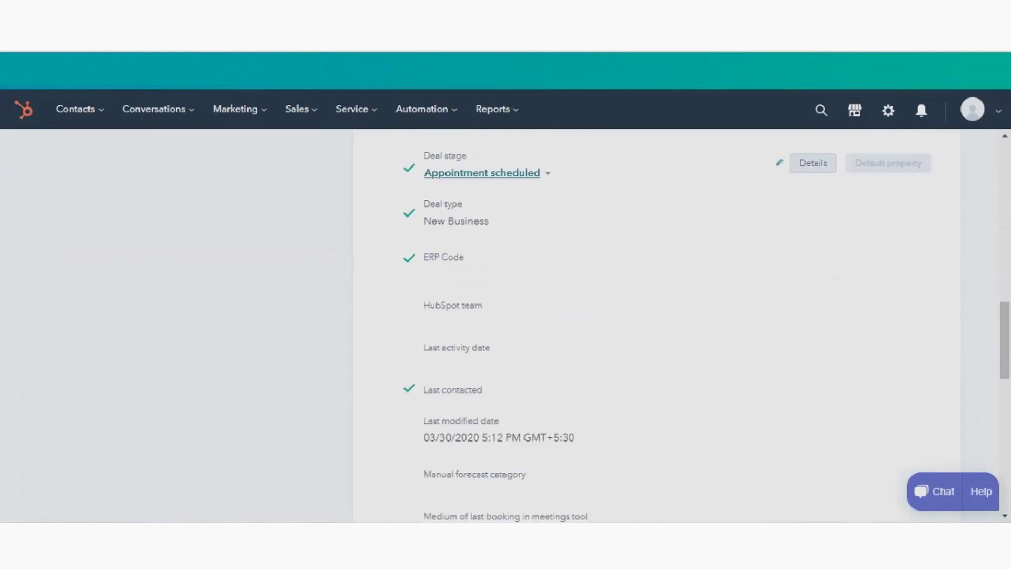
scroll(506, 324, down, 15)
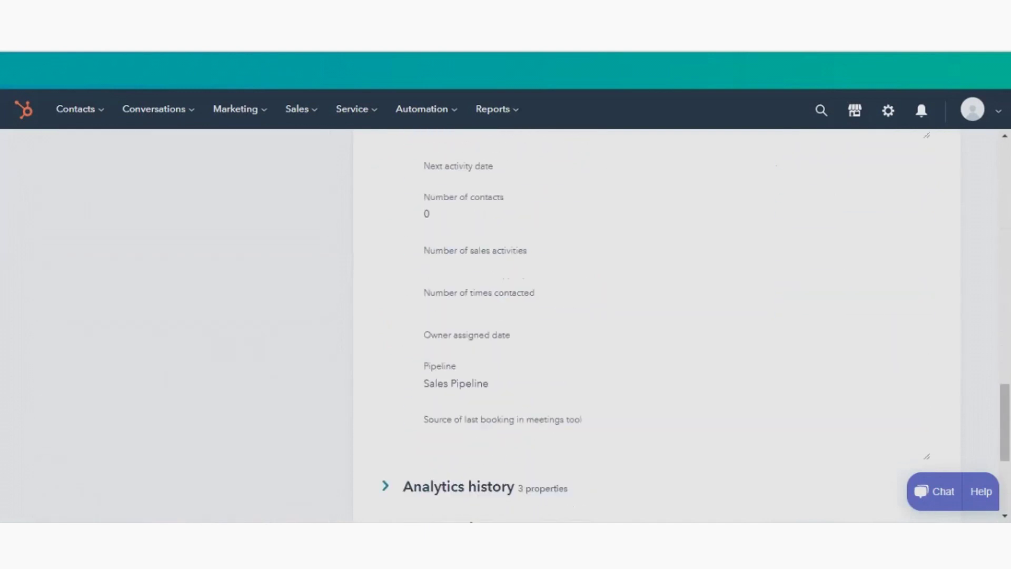
mouse_move(580, 369)
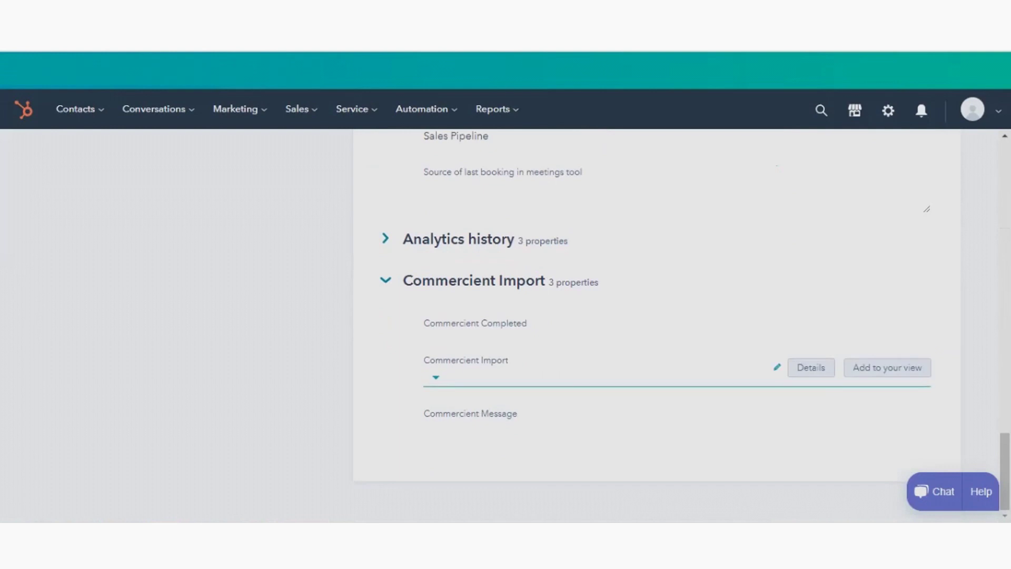
click(579, 377)
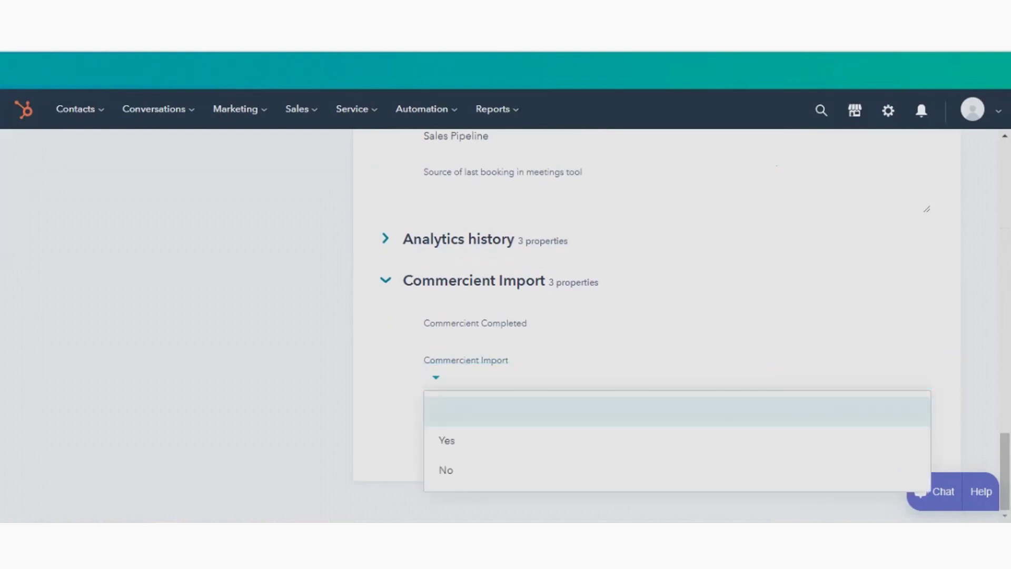
key(Return)
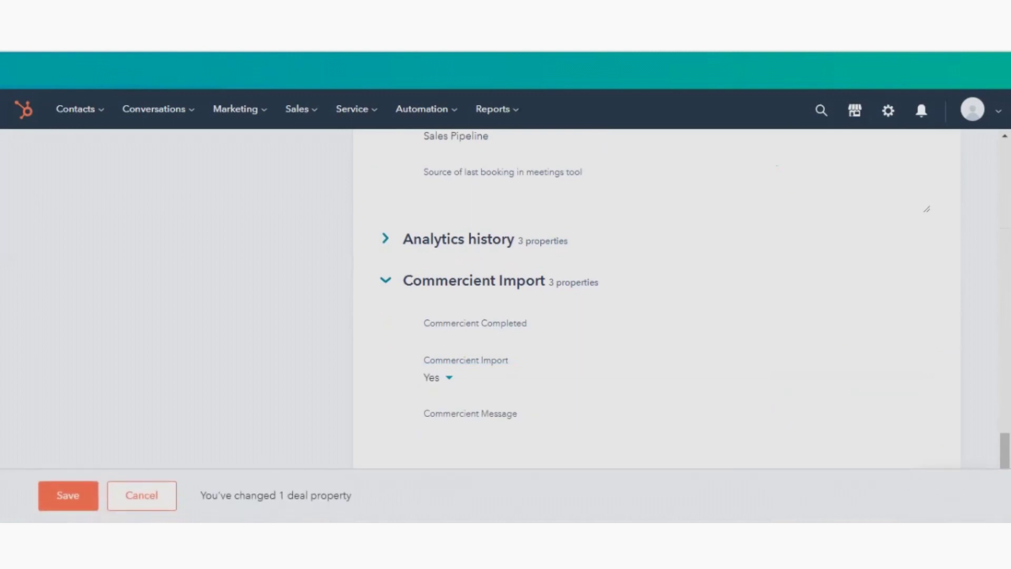
click(68, 495)
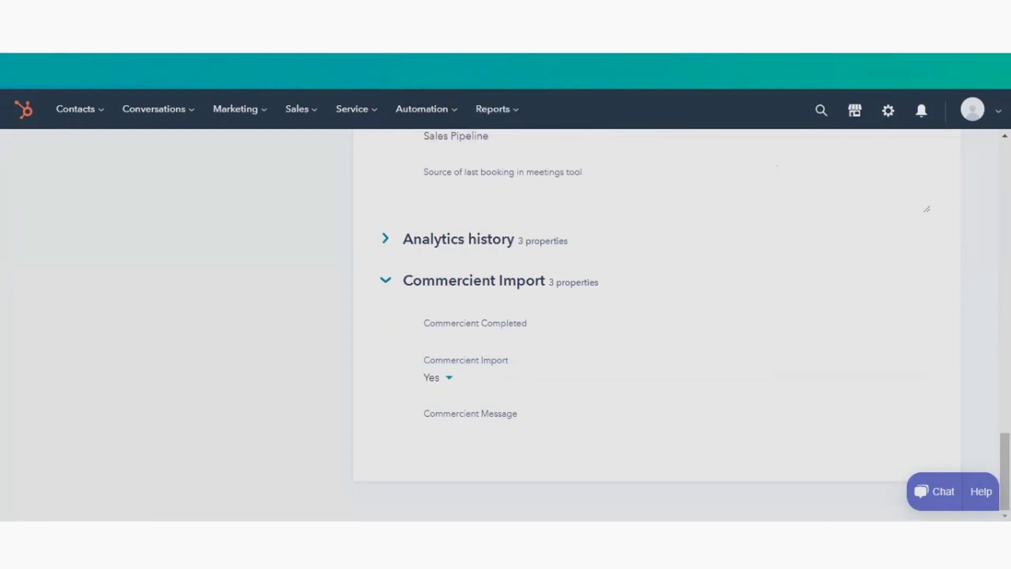
- Open Google's 800.00 sales order and create an invoice for all of its items
mouse_move(164, 547)
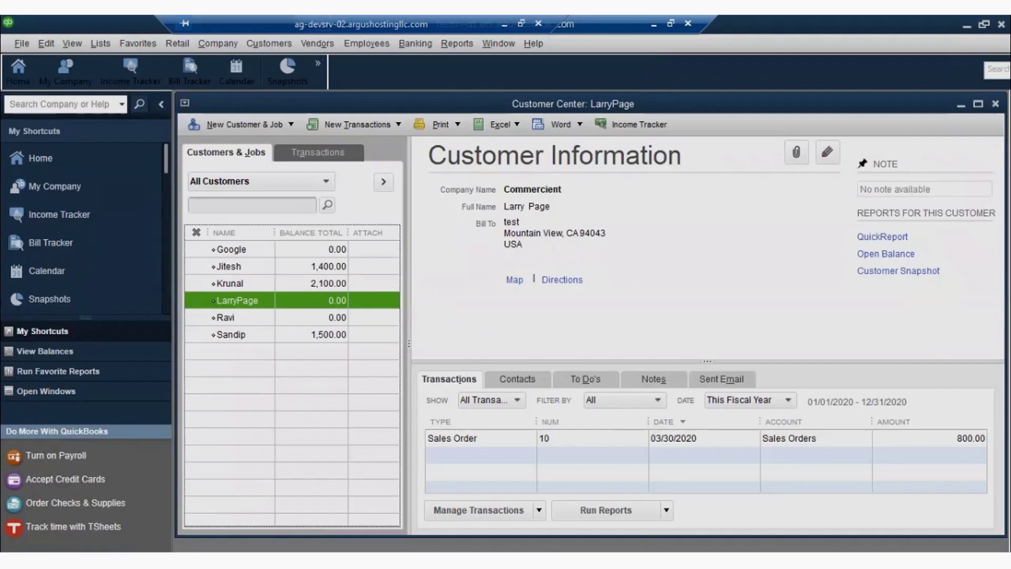
double_click(452, 438)
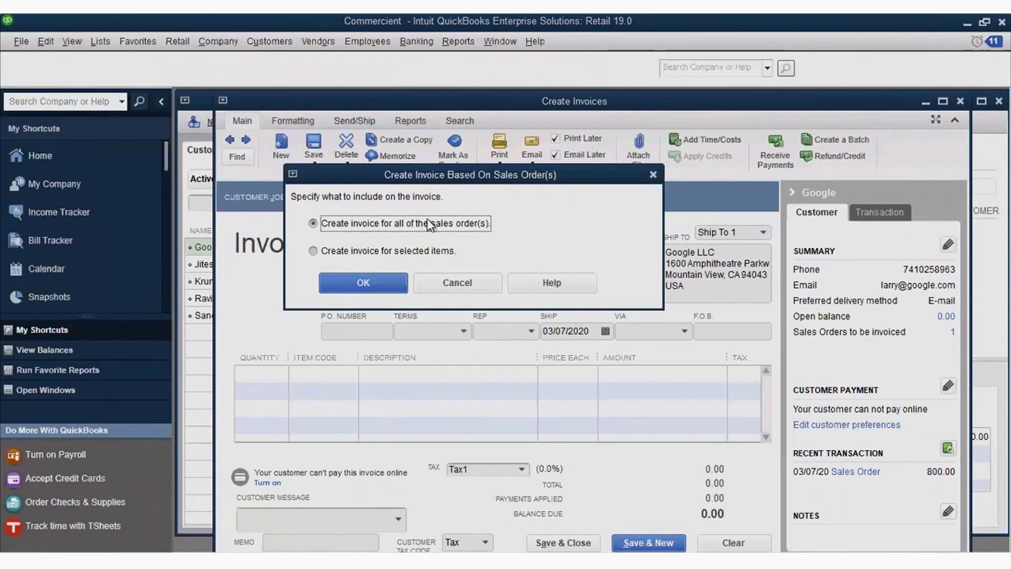
click(375, 277)
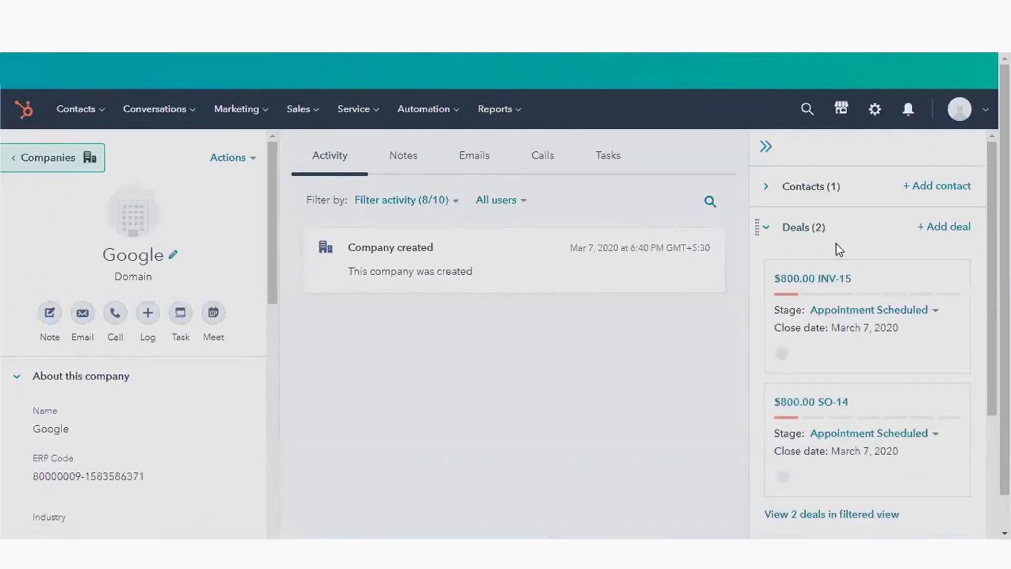
- Review the $800 INV-15 deal and its ITEM1 and ITEM2 products, then go to Sales > Deals
scroll(811, 318, down, 1)
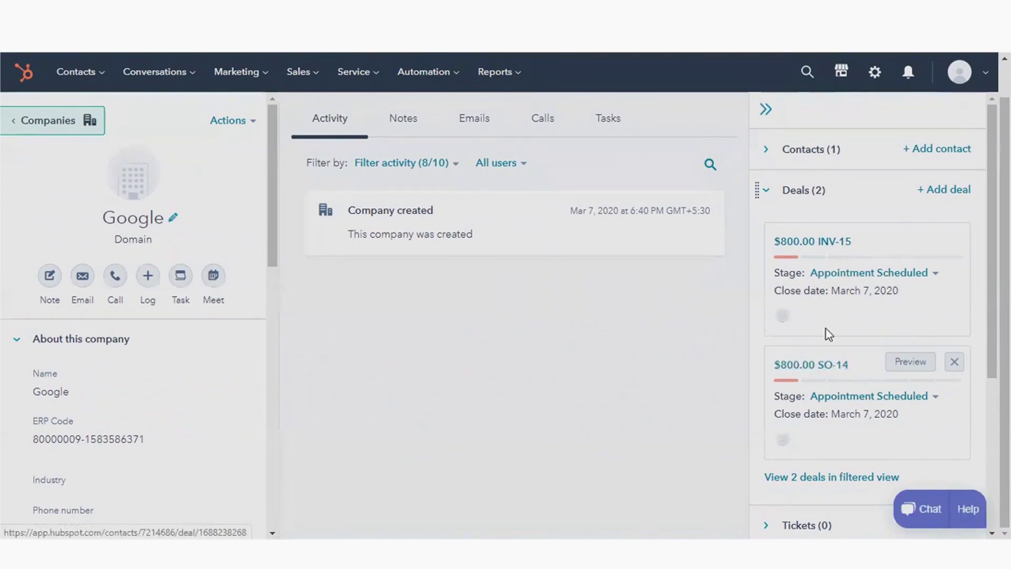
click(813, 241)
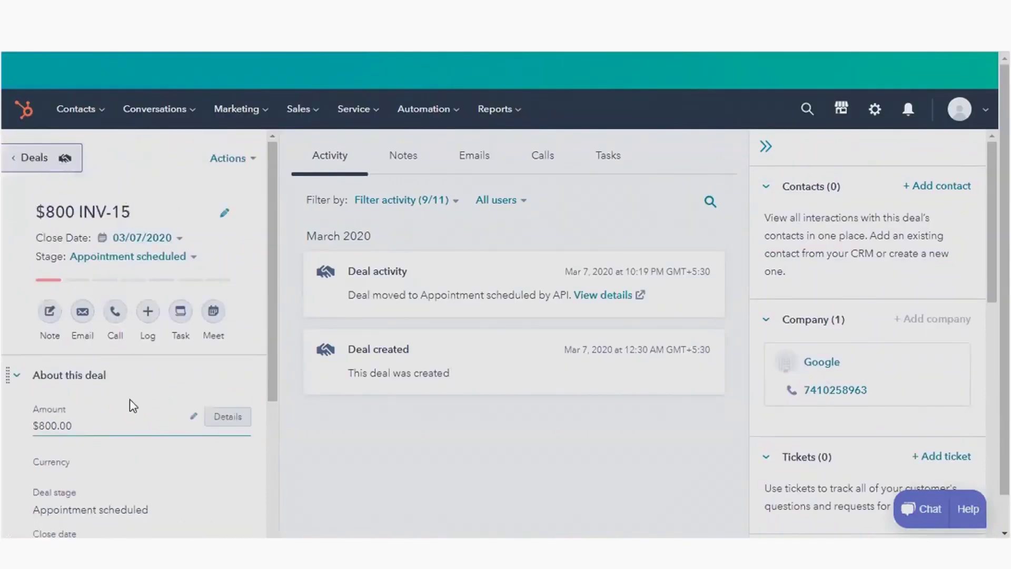
scroll(131, 405, down, 5)
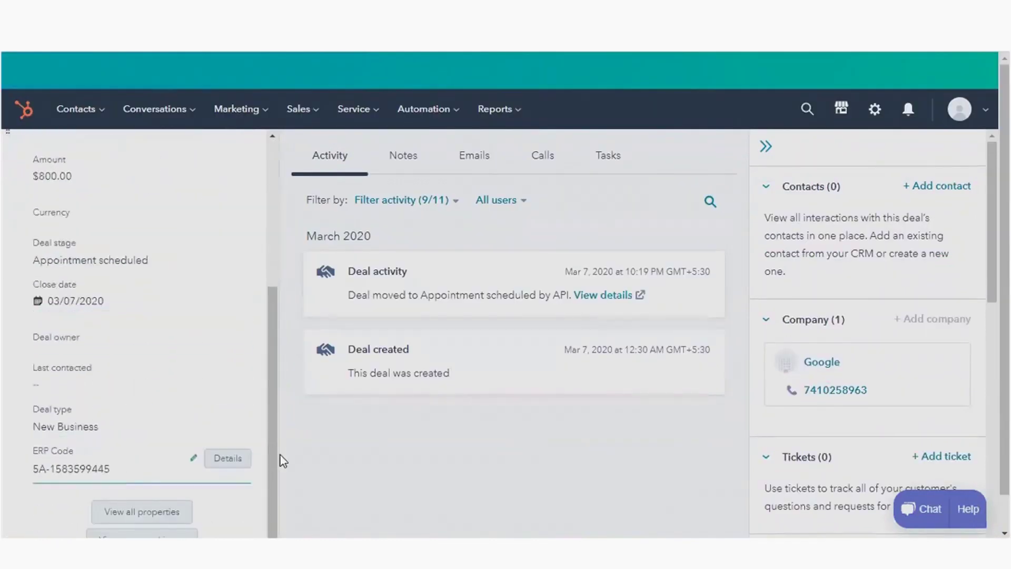
scroll(857, 252, down, 8)
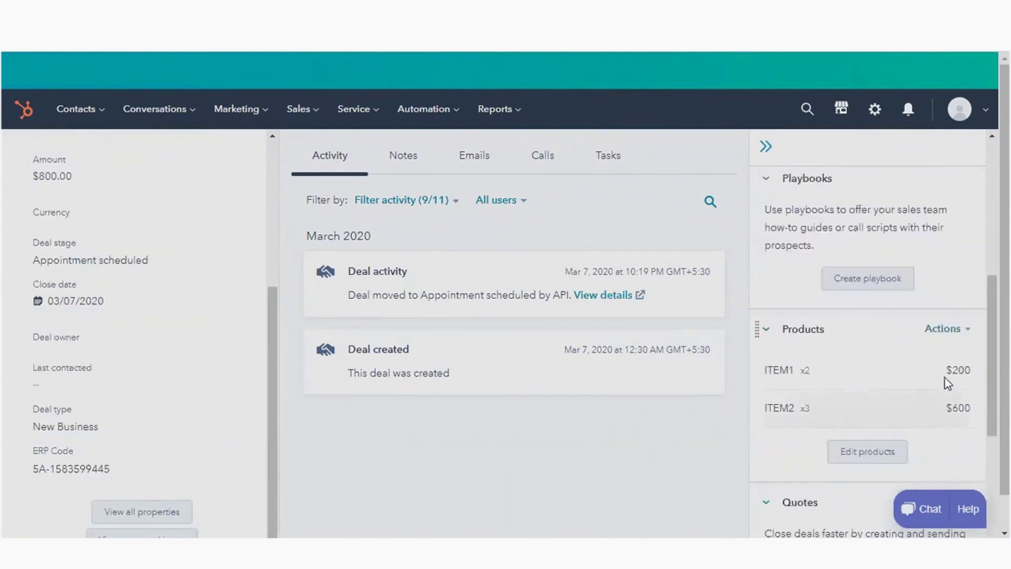
scroll(812, 456, down, 1)
scroll(637, 474, down, 1)
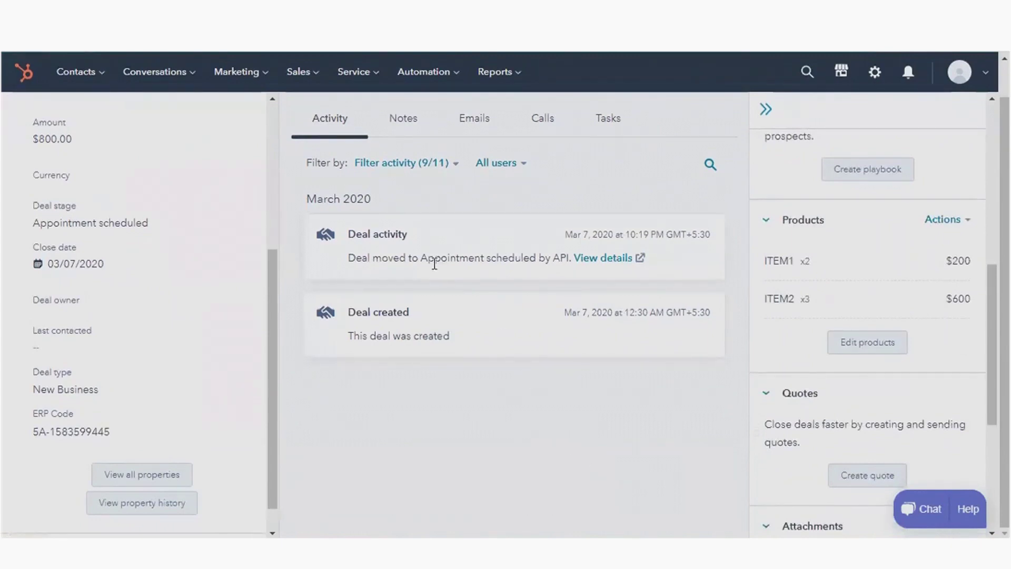
scroll(266, 158, up, 1)
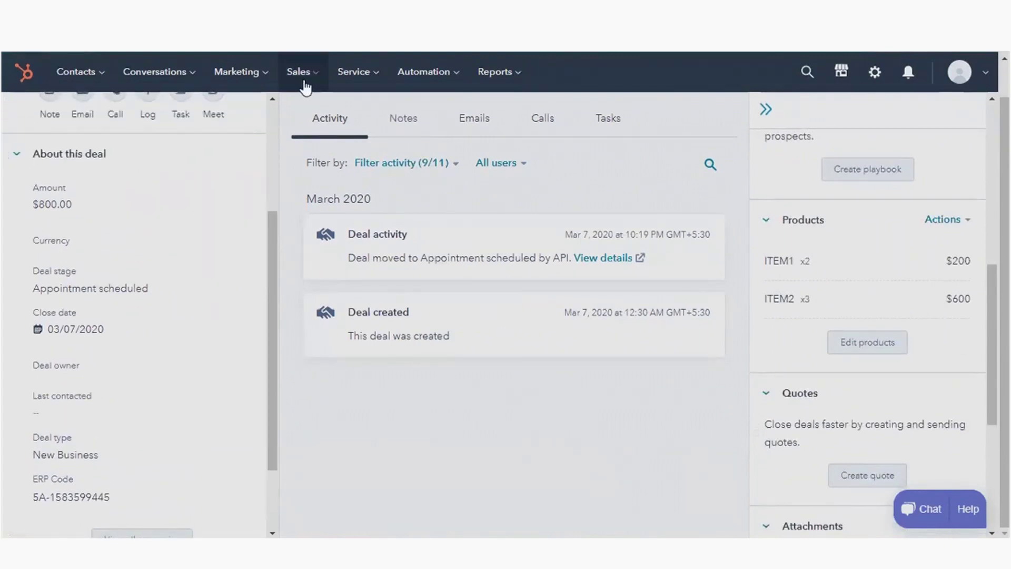
click(304, 84)
click(304, 115)
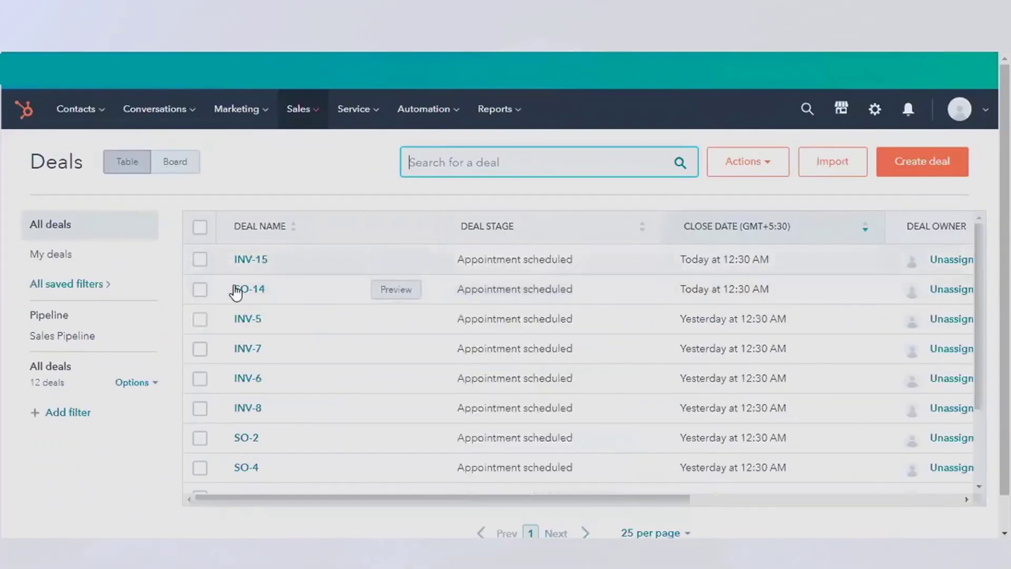